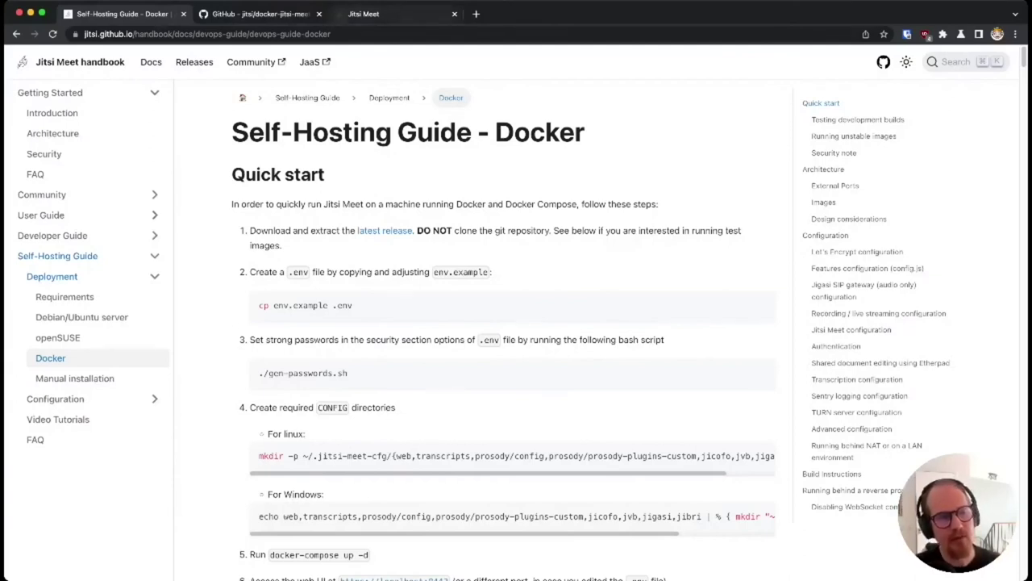
Switch to the Jitsi Meet tab showing the connection error page.
{"action": "left_click", "coordinate": [363, 14]}
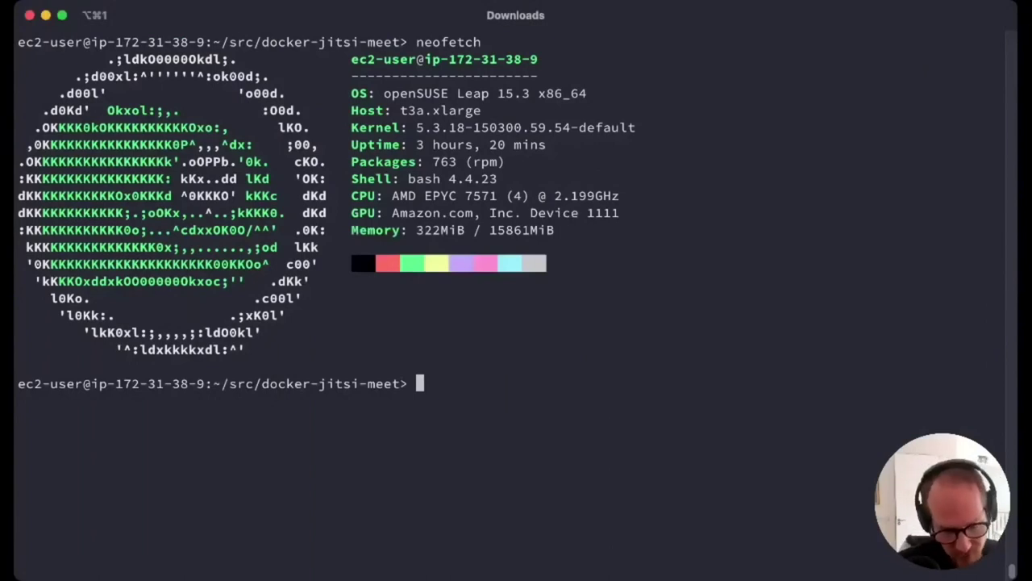
Clear the terminal, skim the docker-jitsi-meet repo files and README, then return to Jitsi Meet.
{"action": "key", "text": "ctrl+l"}
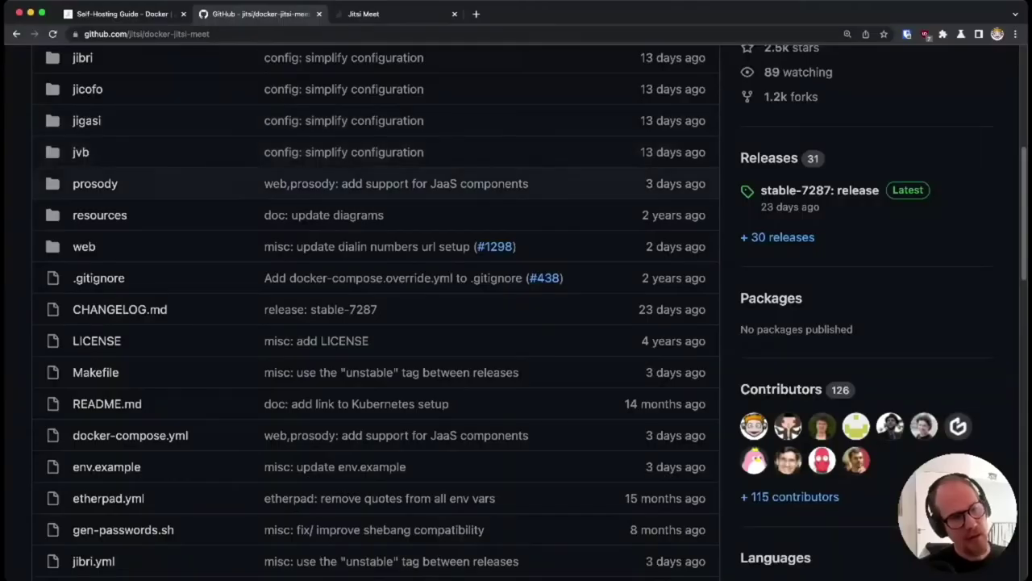
{"action": "scroll", "coordinate": [516, 322], "scroll_direction": "up", "scroll_amount": 5}
{"action": "scroll", "coordinate": [516, 323], "scroll_direction": "down", "scroll_amount": 10}
{"action": "scroll", "coordinate": [376, 323], "scroll_direction": "down", "scroll_amount": 5}
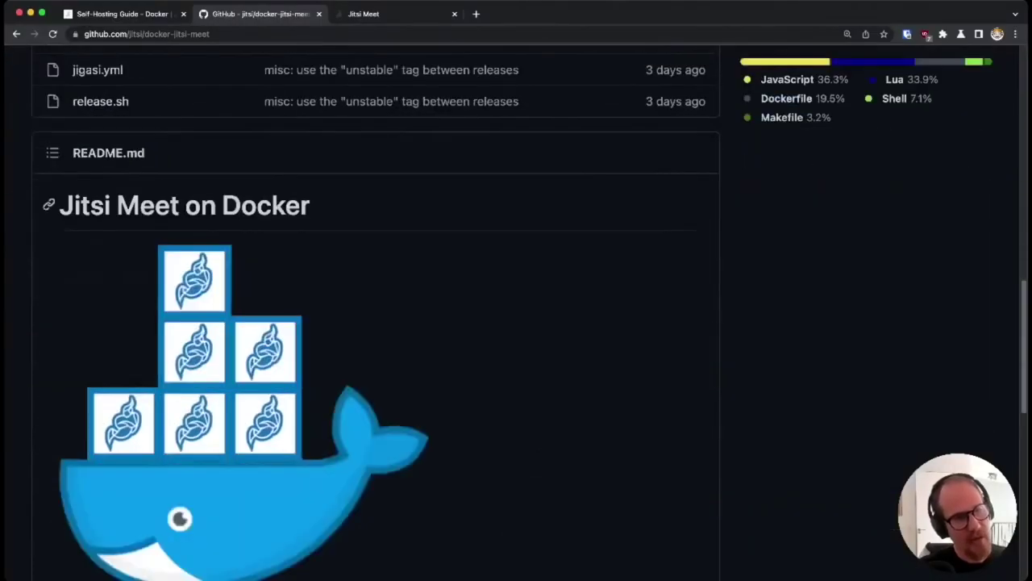
{"action": "scroll", "coordinate": [376, 322], "scroll_direction": "up", "scroll_amount": 10}
{"action": "scroll", "coordinate": [375, 322], "scroll_direction": "up", "scroll_amount": 5}
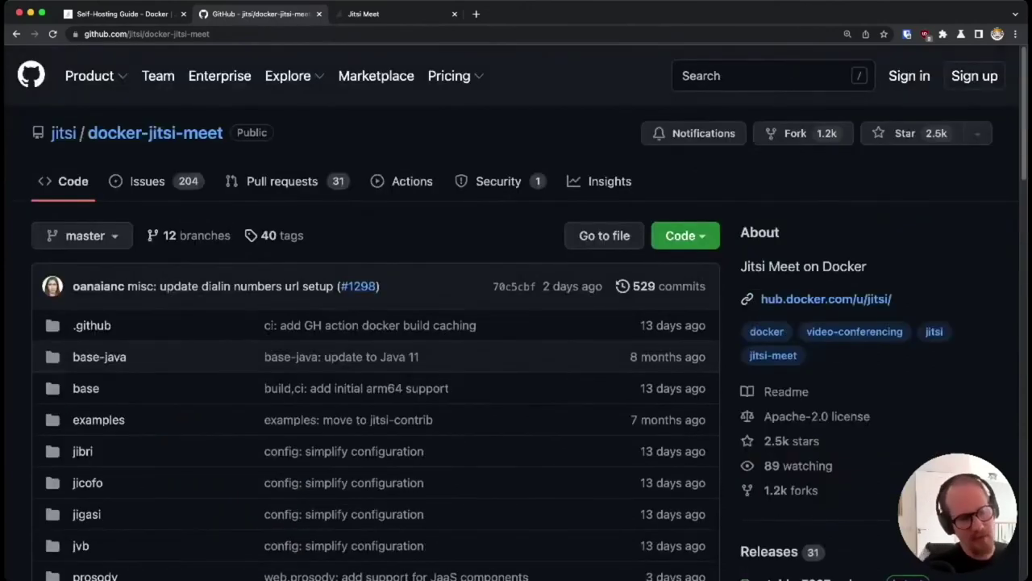
{"action": "key", "text": "ctrl+Tab"}
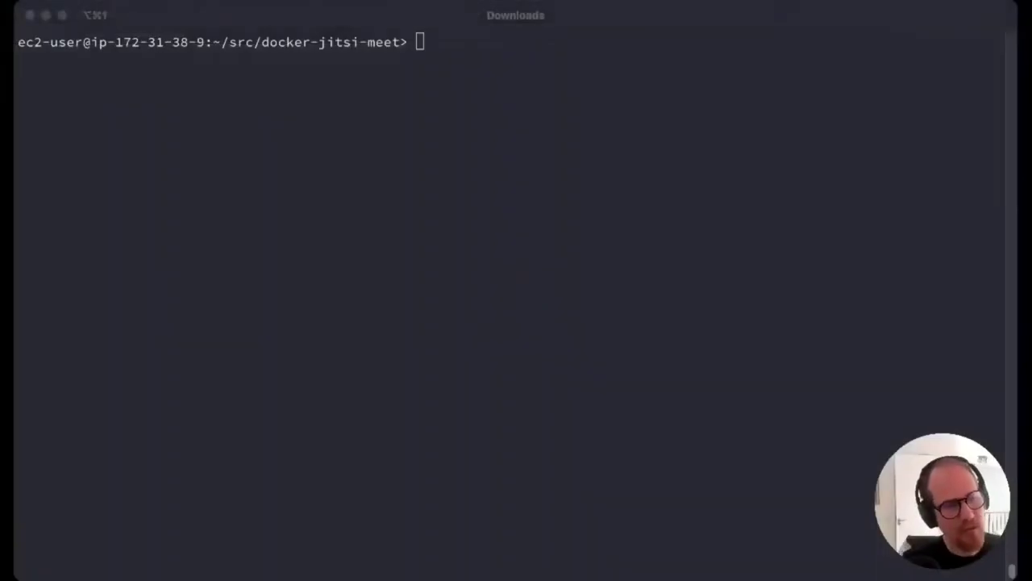
In the server terminal, open env.example with less.
{"action": "key", "text": "super+Tab"}
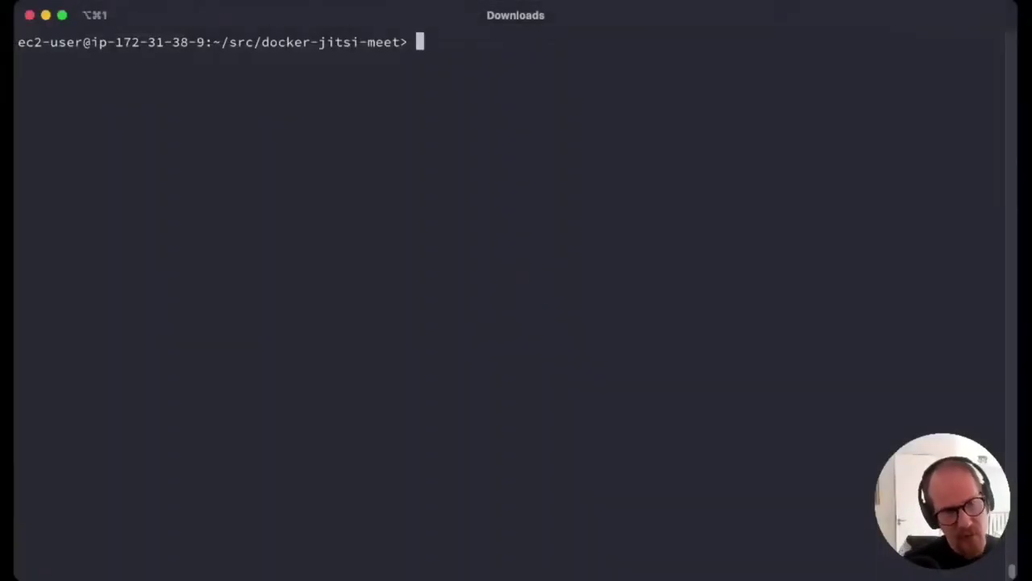
{"action": "type", "text": "less en"}
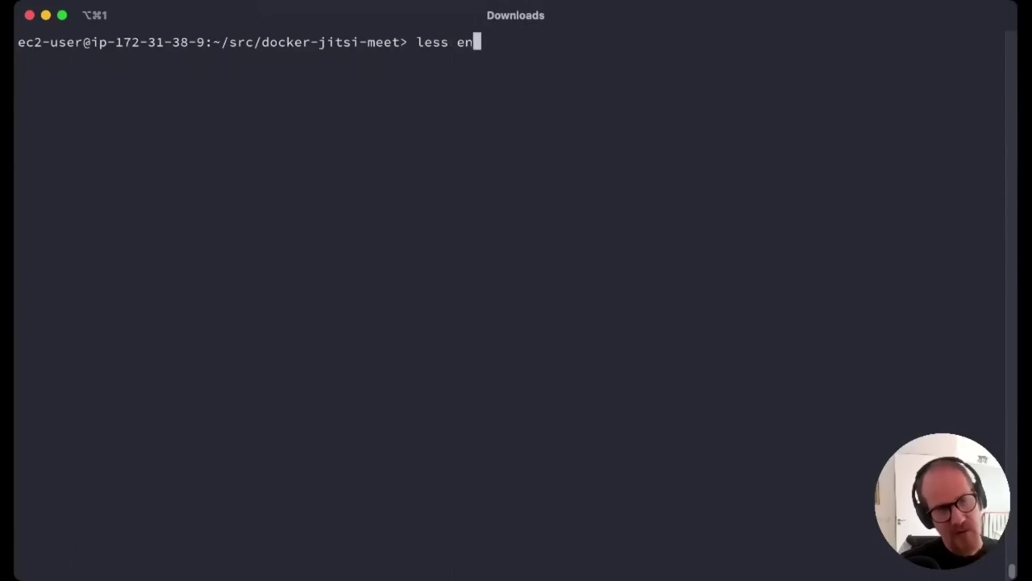
{"action": "key", "text": "Tab"}
{"action": "key", "text": "Return"}
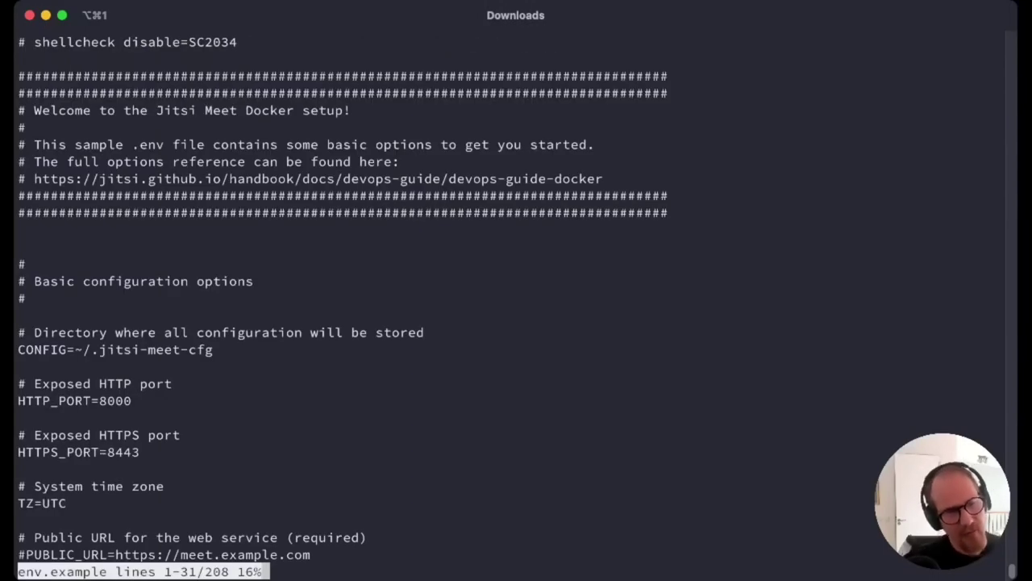
Page through the public URL, Docker host, JaaS and Let's Encrypt settings, then quit less.
{"action": "key", "text": "Down"}
{"action": "key", "text": "Down"}
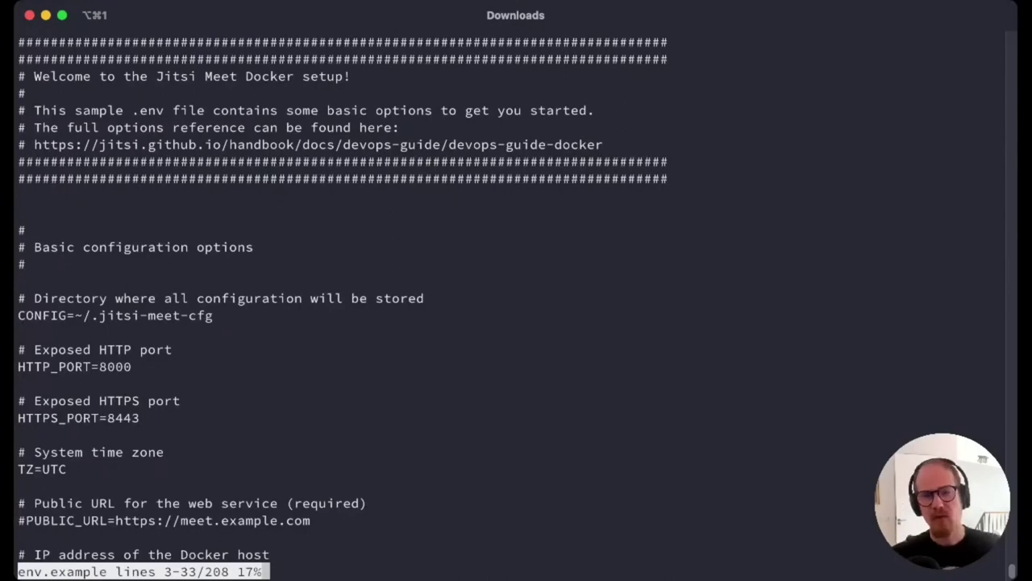
{"action": "key", "text": "Down"}
{"action": "key", "text": "Down"}
{"action": "key", "text": "Down"}
{"action": "key", "text": "Down"}
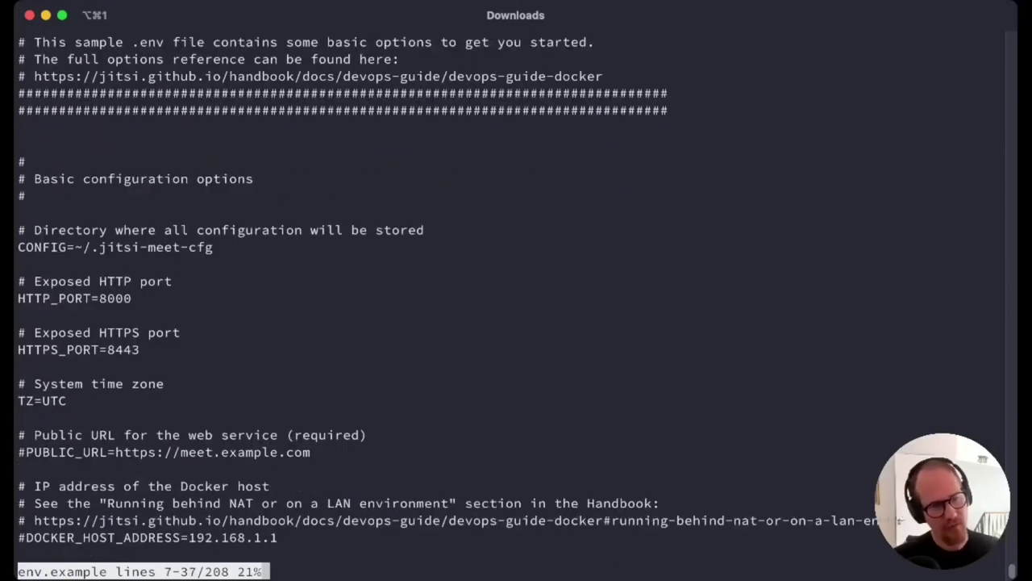
{"action": "key", "text": "Down"}
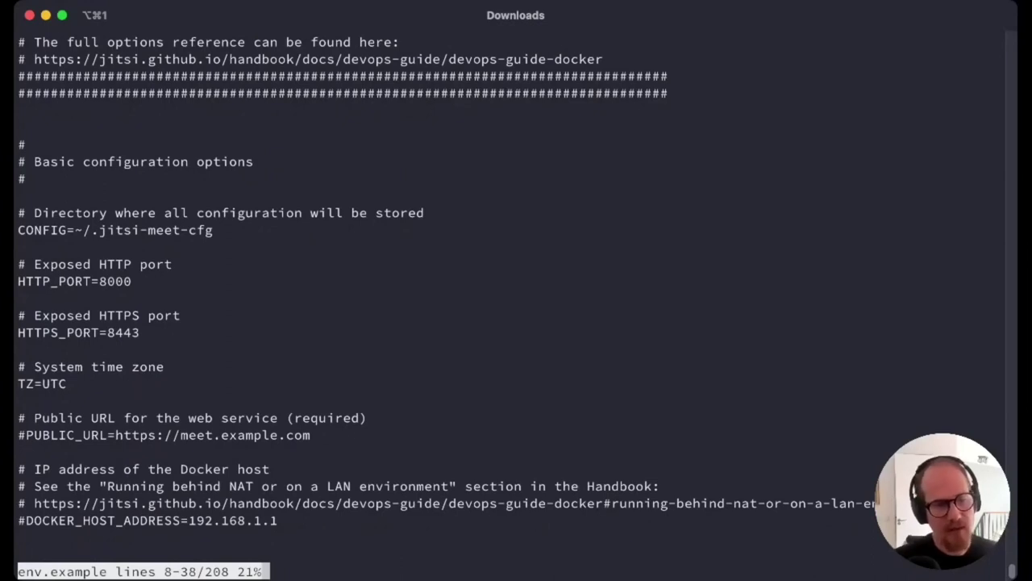
{"action": "key", "text": "Down"}
{"action": "key", "text": "Down"}
{"action": "key", "text": "Down"}
{"action": "key", "text": "Down"}
{"action": "key", "text": "Down"}
{"action": "key", "text": "Down"}
{"action": "key", "text": "Down"}
{"action": "key", "text": "Down"}
{"action": "key", "text": "Down"}
{"action": "key", "text": "Down"}
{"action": "key", "text": "Down"}
{"action": "key", "text": "Down"}
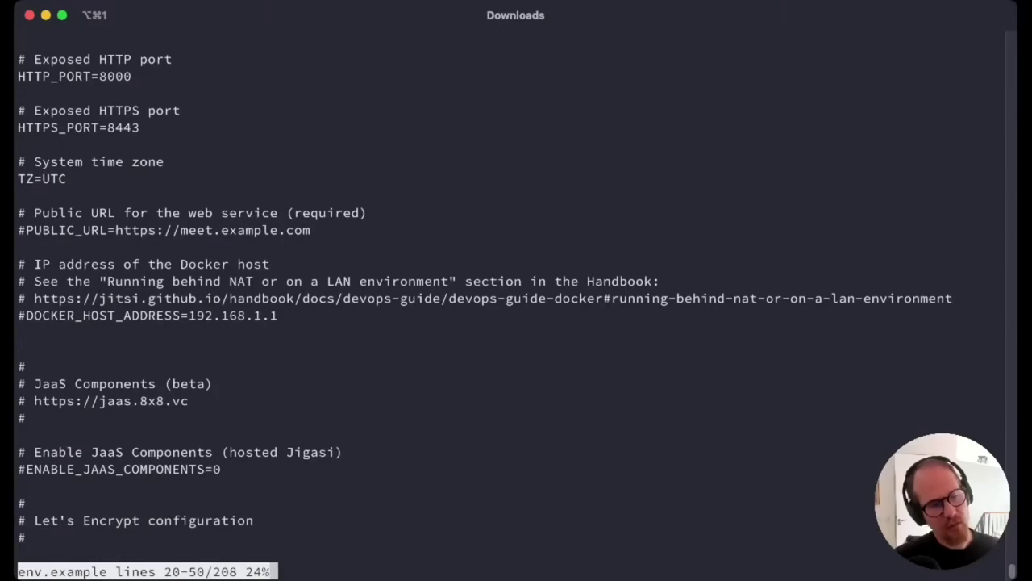
{"action": "key", "text": "Down"}
{"action": "key", "text": "Down"}
{"action": "key", "text": "Down"}
{"action": "key", "text": "Down"}
{"action": "key", "text": "Down"}
{"action": "key", "text": "Down"}
{"action": "key", "text": "Down"}
{"action": "key", "text": "Down"}
{"action": "key", "text": "Down"}
{"action": "key", "text": "Down"}
{"action": "key", "text": "Down"}
{"action": "key", "text": "Down"}
{"action": "key", "text": "Down"}
{"action": "key", "text": "Down"}
{"action": "key", "text": "Down"}
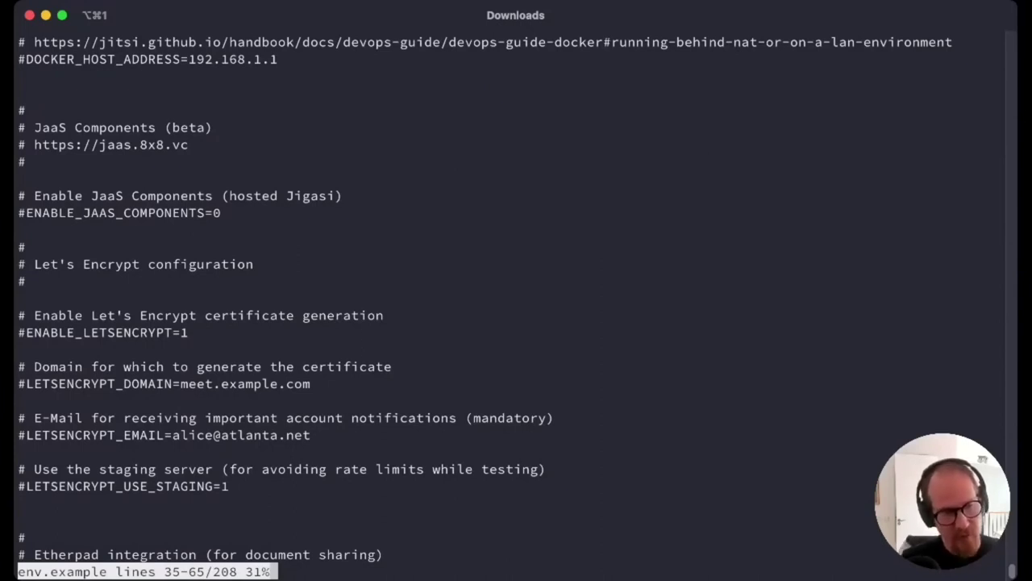
{"action": "type", "text": "qv"}
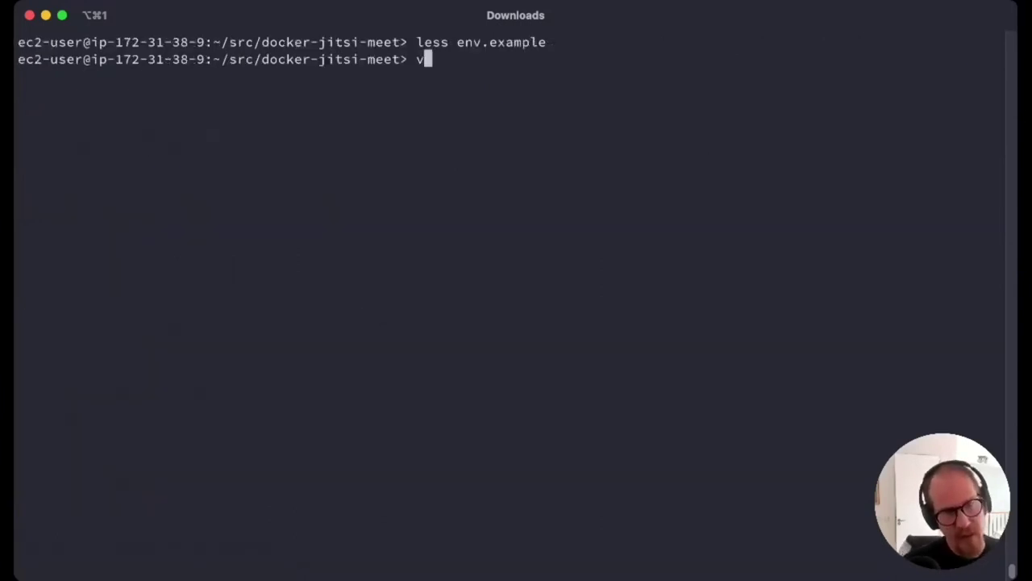
{"action": "type", "text": "i .env"}
Check LETSENCRYPT_DOMAIN, HTTP_PORT 80, HTTPS_PORT 443 and PUBLIC_URL in .env with vi, then quit.
{"action": "key", "text": "Return"}
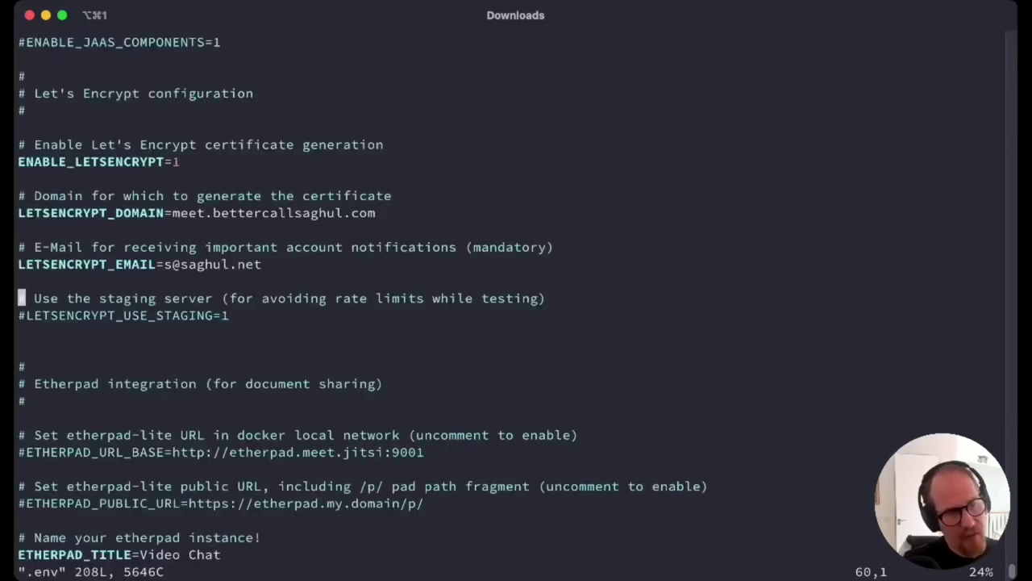
{"action": "key", "text": "Up"}
{"action": "key", "text": "Up"}
{"action": "key", "text": "Up"}
{"action": "key", "text": "Up"}
{"action": "key", "text": "Up"}
{"action": "key", "text": "Up"}
{"action": "key", "text": "Up"}
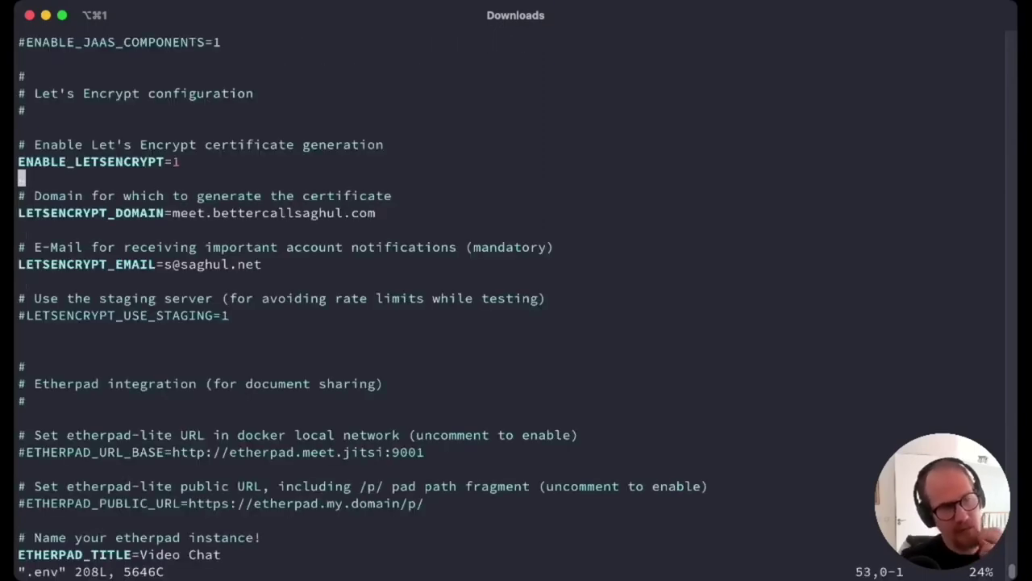
{"action": "key", "text": "Down"}
{"action": "key", "text": "Down"}
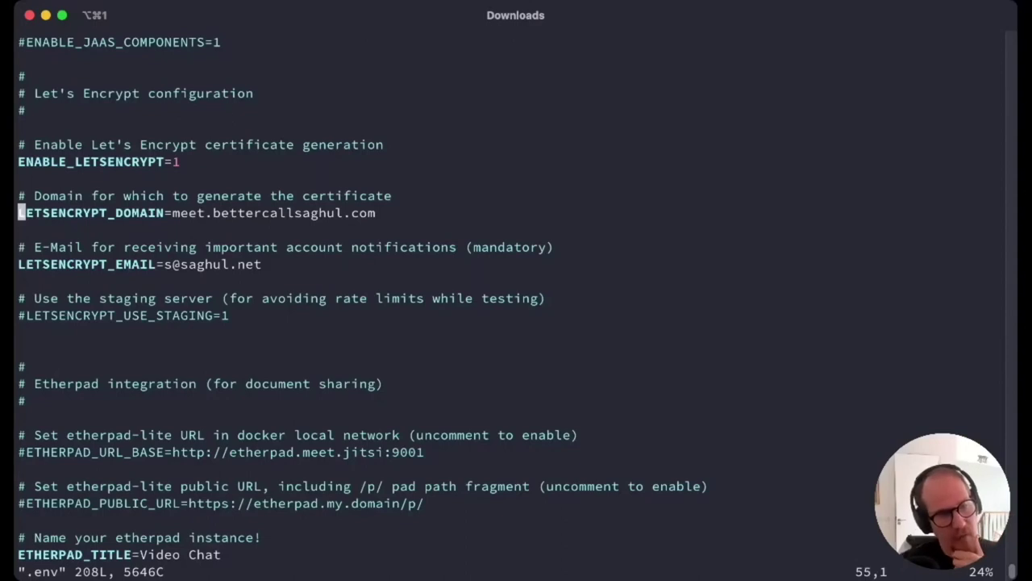
{"action": "key", "text": "Up"}
{"action": "key", "text": "Up"}
{"action": "key", "text": "Up"}
{"action": "key", "text": "Up"}
{"action": "key", "text": "Up"}
{"action": "key", "text": "Up"}
{"action": "key", "text": "Up"}
{"action": "key", "text": "Up"}
{"action": "key", "text": "Up"}
{"action": "key", "text": "Up"}
{"action": "key", "text": "Up"}
{"action": "key", "text": "Up"}
{"action": "key", "text": "Up"}
{"action": "key", "text": "Up"}
{"action": "key", "text": "Up"}
{"action": "key", "text": "Up"}
{"action": "key", "text": "Up"}
{"action": "key", "text": "Up"}
{"action": "key", "text": "Up"}
{"action": "key", "text": "Up"}
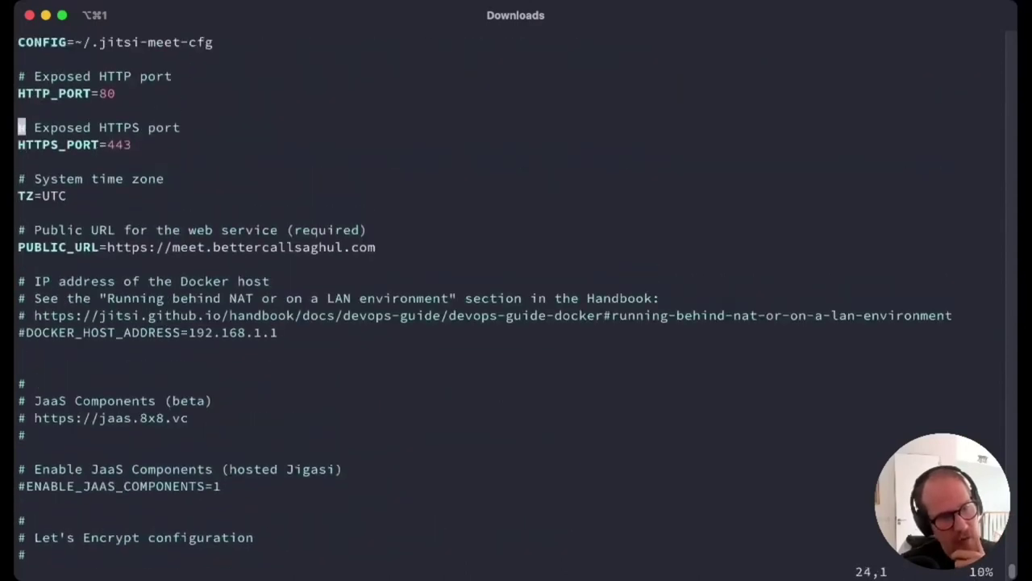
{"action": "key", "text": "Down"}
{"action": "key", "text": "Down"}
{"action": "key", "text": "Down"}
{"action": "key", "text": "Down"}
{"action": "key", "text": "Down"}
{"action": "key", "text": "Down"}
{"action": "key", "text": "Down"}
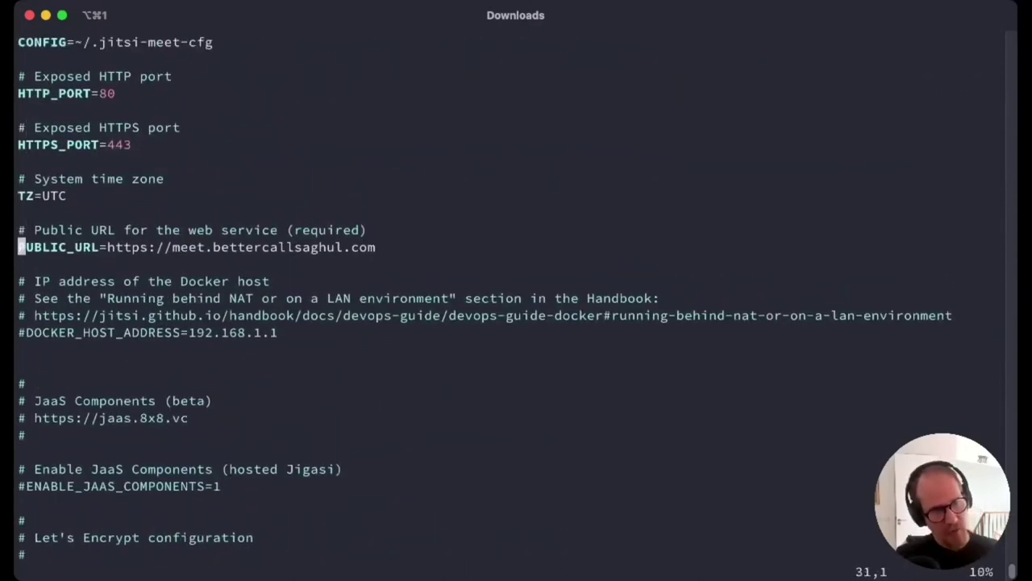
{"action": "key", "text": "Up"}
{"action": "key", "text": "Up"}
{"action": "key", "text": "Up"}
{"action": "key", "text": "Up"}
{"action": "key", "text": "Up"}
{"action": "key", "text": "Up"}
{"action": "key", "text": "Up"}
{"action": "key", "text": "Up"}
{"action": "key", "text": "Up"}
{"action": "key", "text": "Up"}
{"action": "key", "text": "Up"}
{"action": "key", "text": "Up"}
{"action": "key", "text": "Up"}
{"action": "key", "text": "Up"}
{"action": "key", "text": "Up"}
{"action": "key", "text": "Up"}
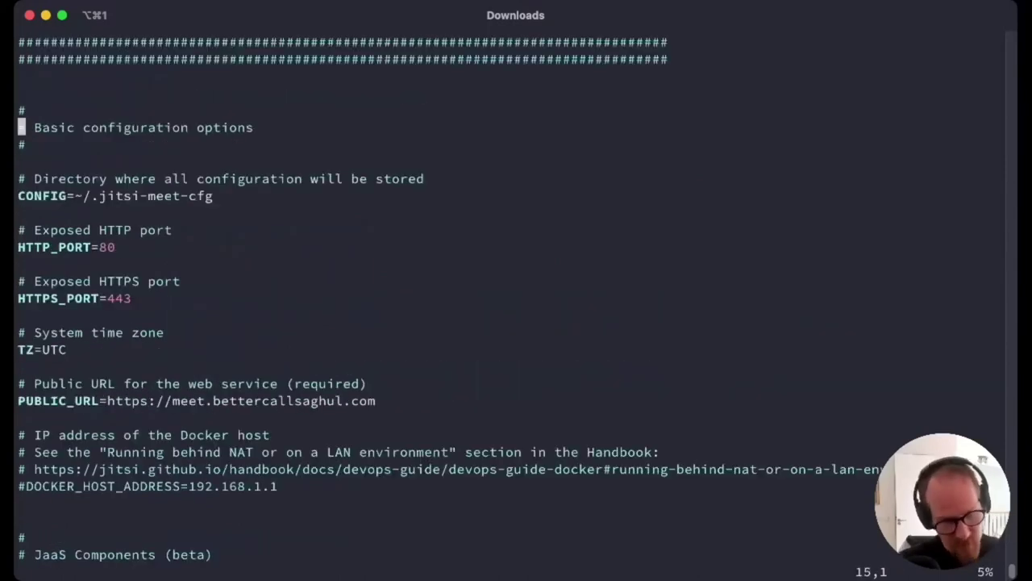
{"action": "type", "text": ":q"}
{"action": "key", "text": "Return"}
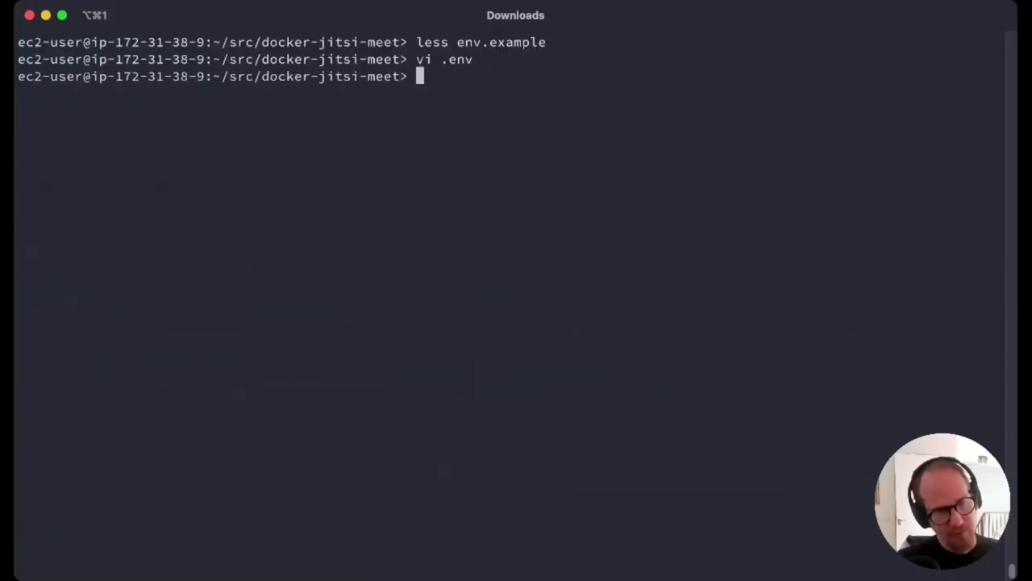
Run docker-compose up in ~/src/docker-jitsi-meet to start the Jitsi containers.
{"action": "type", "text": "docker-compose up"}
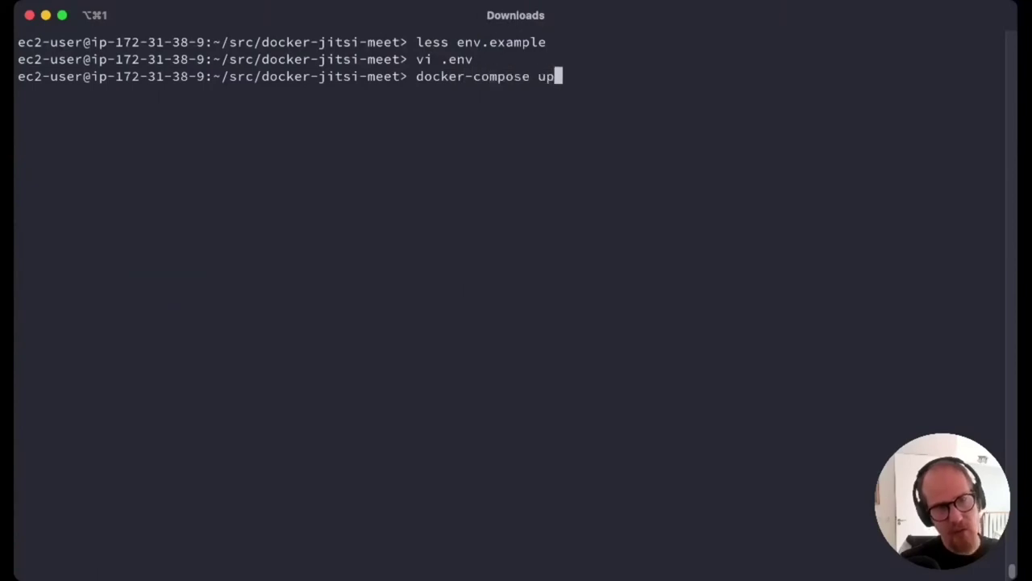
{"action": "key", "text": "Return"}
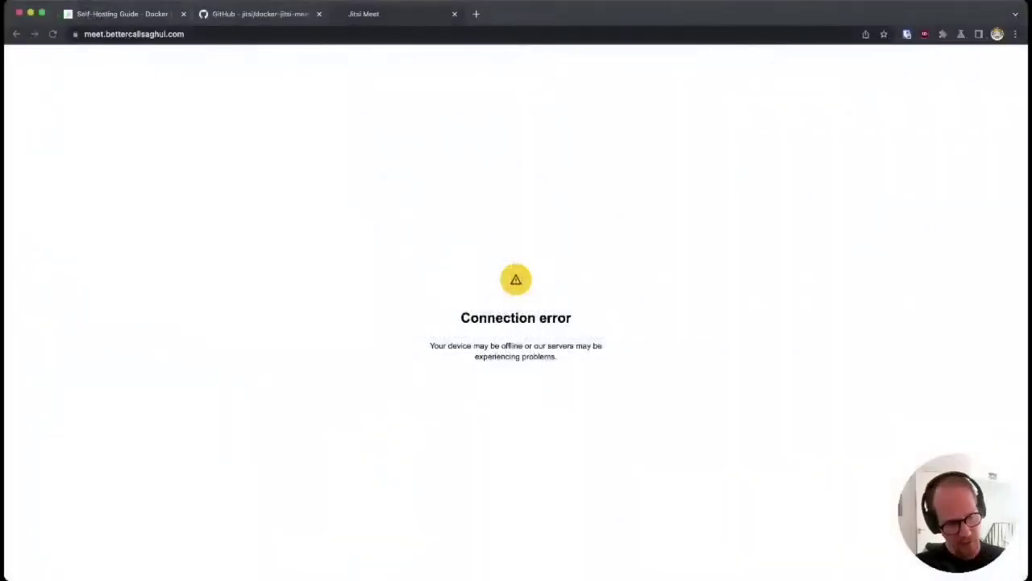
Reload the self-hosted Jitsi Meet site and start a room named 'test'.
{"action": "key", "text": "super+r"}
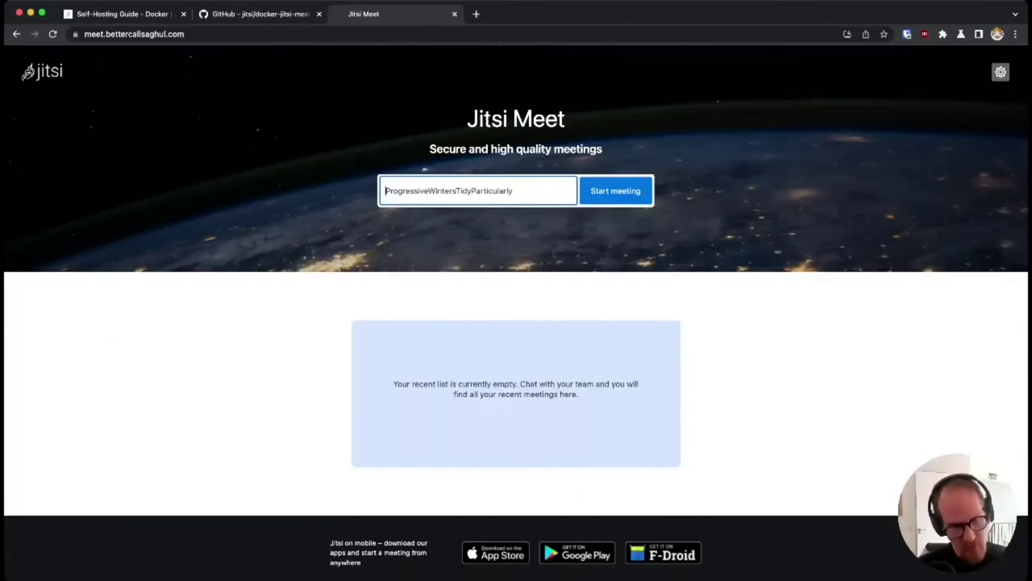
{"action": "type", "text": "test"}
{"action": "key", "text": "Return"}
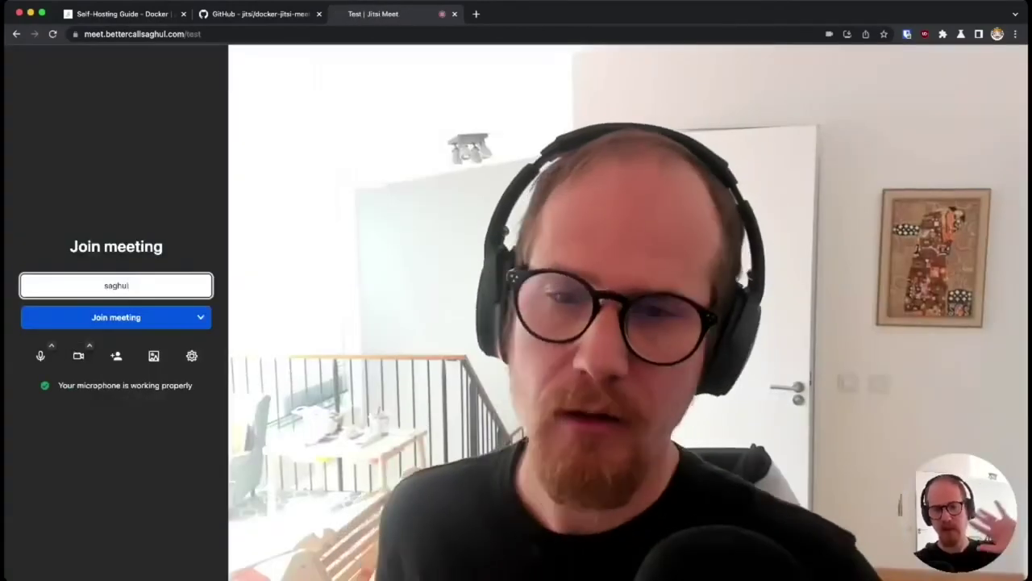
Join the test meeting as moderator and look over the Invite people options.
{"action": "key", "text": "Return"}
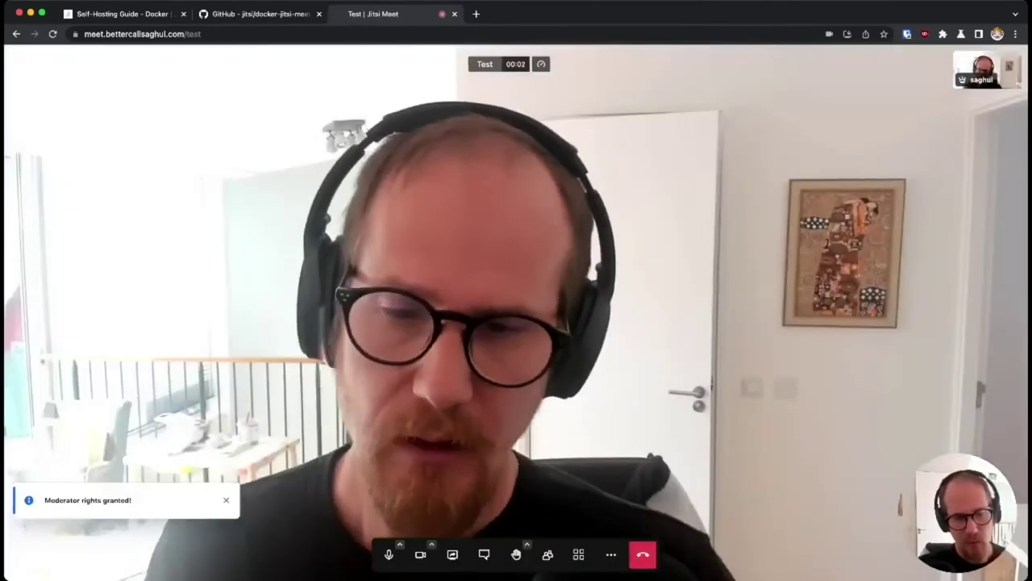
{"action": "left_click", "coordinate": [611, 554]}
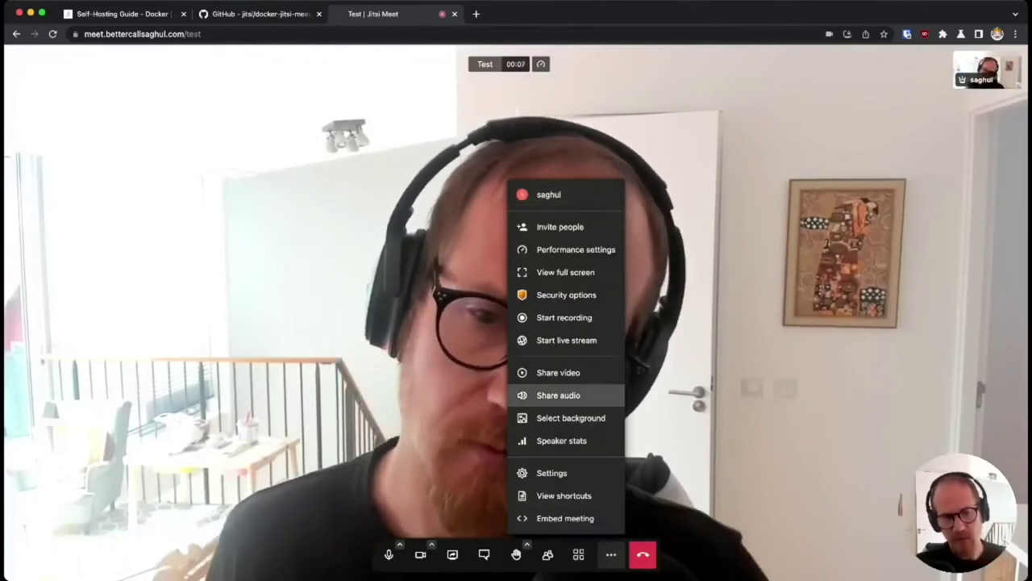
{"action": "left_click", "coordinate": [560, 227]}
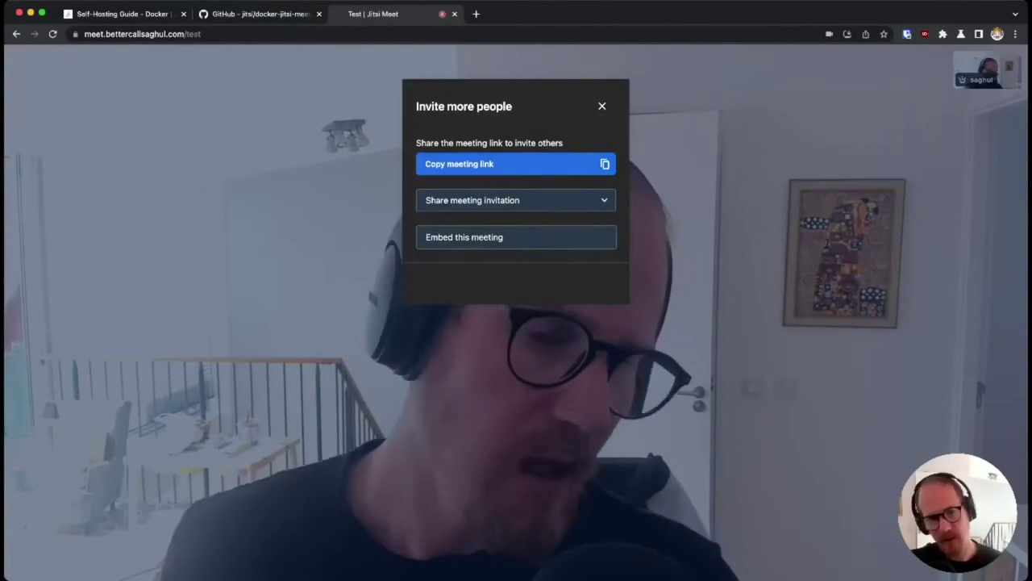
{"action": "key", "text": "Escape"}
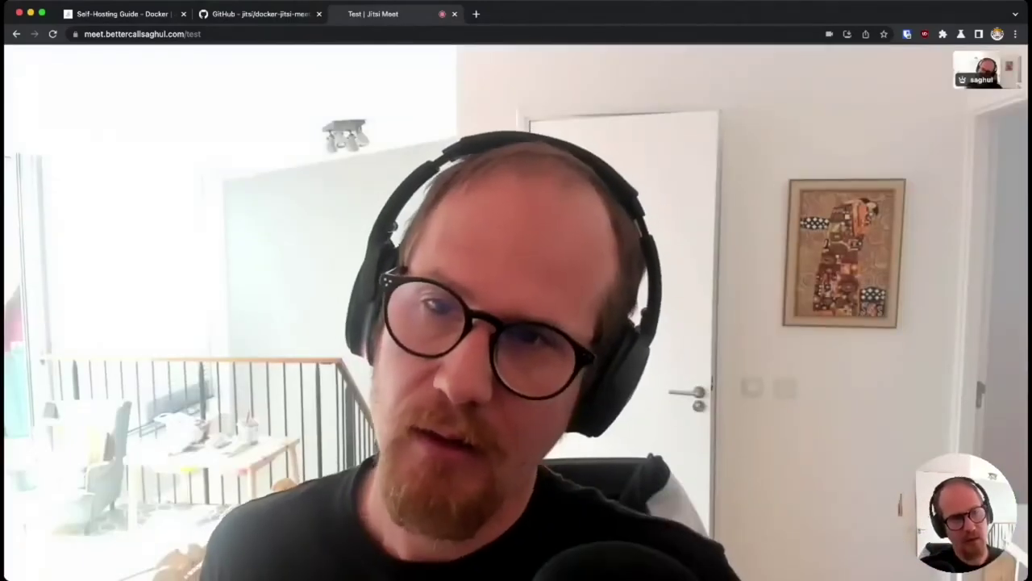
Open meet.bettercallsaghul.com/test in a new browser tab.
{"action": "key", "text": "super+t"}
{"action": "type", "text": "meet.bettercallsaghul.com/test"}
{"action": "key", "text": "Return"}
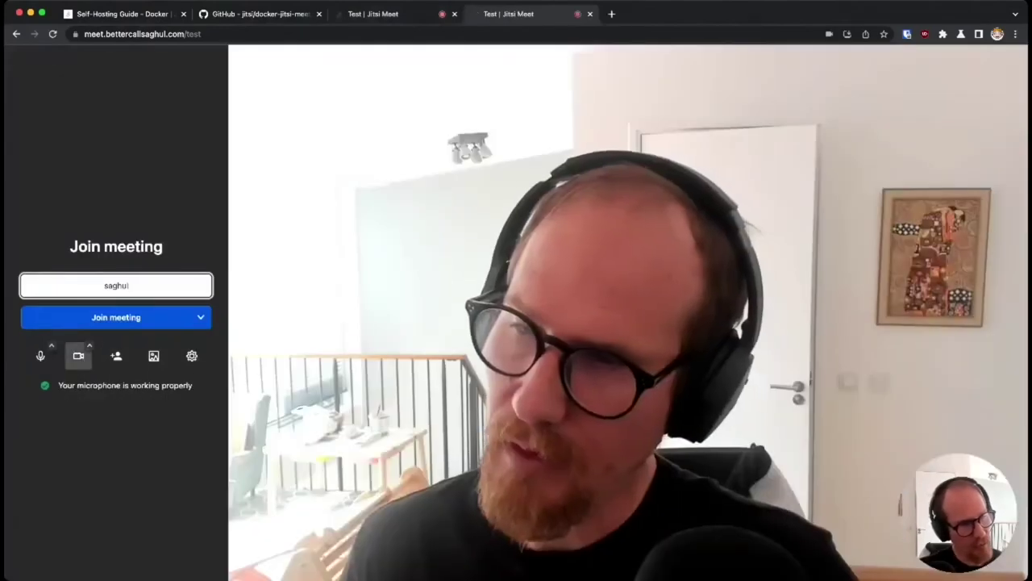
Join test as a second participant with camera and mic off, close that tab, and hang up.
{"action": "left_click", "coordinate": [78, 355]}
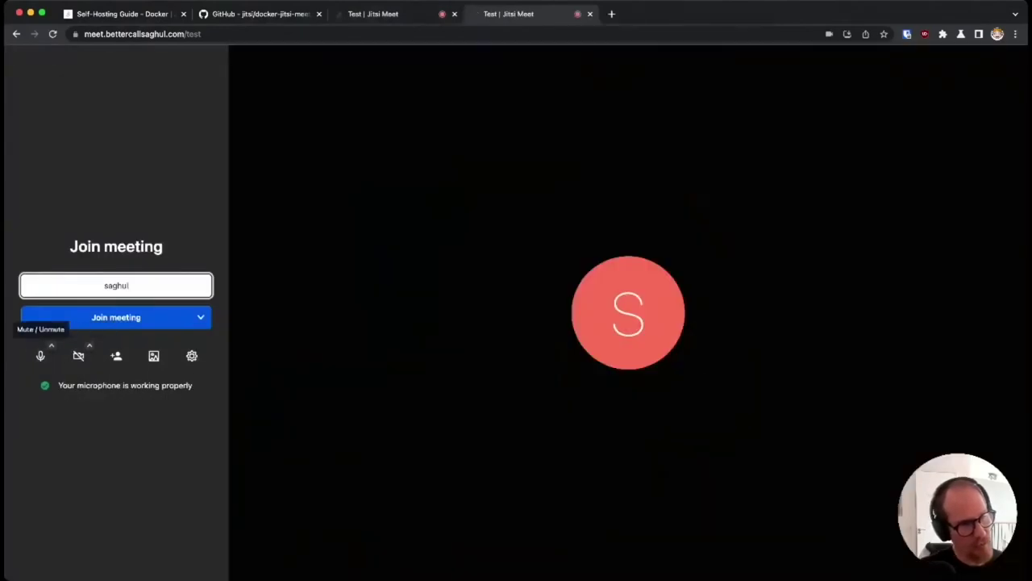
{"action": "left_click", "coordinate": [41, 355]}
{"action": "key", "text": "Return"}
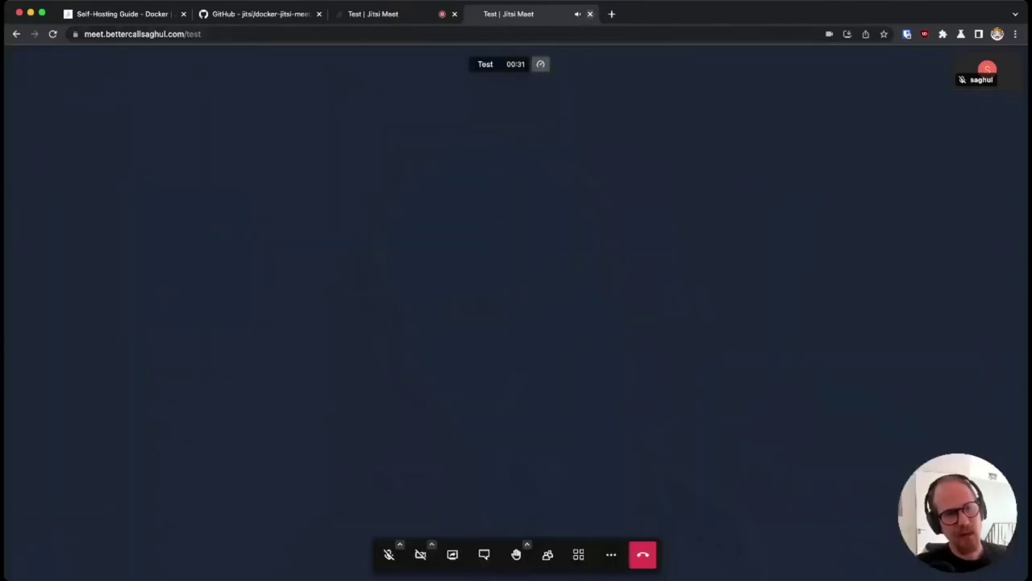
{"action": "key", "text": "super+w"}
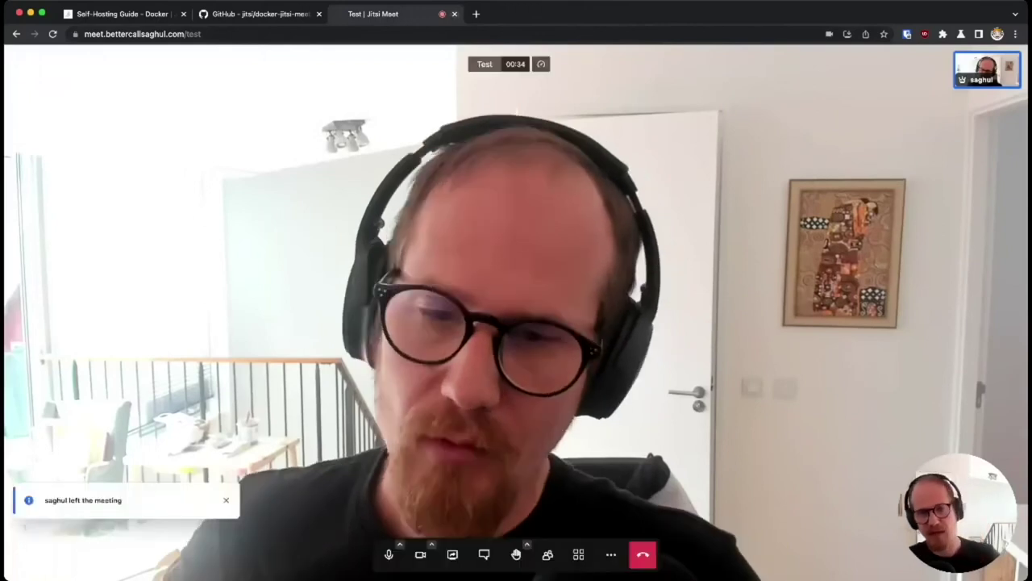
{"action": "left_click", "coordinate": [643, 554]}
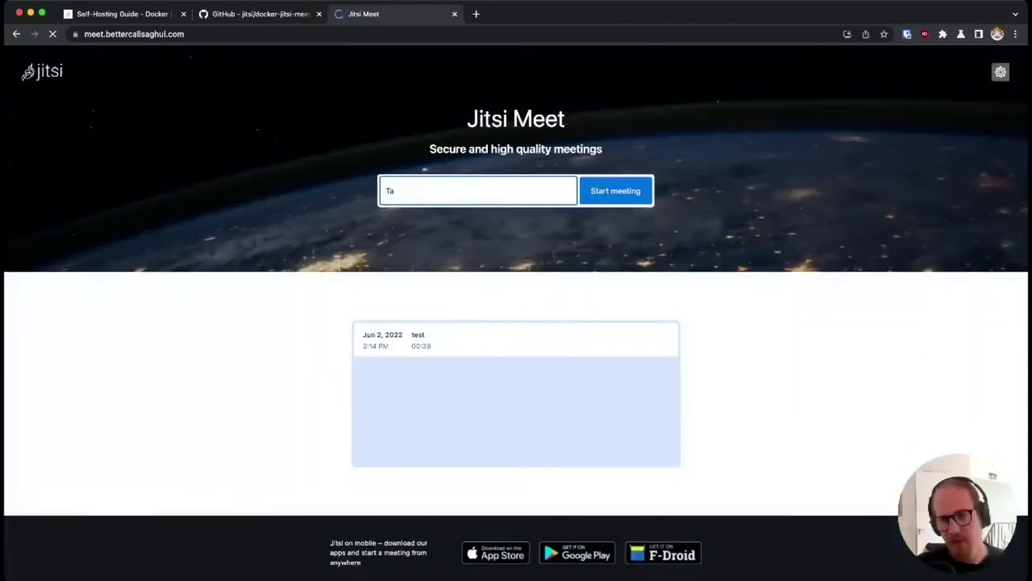
Return to the handbook's Self-Hosting Guide - Docker tab.
{"action": "key", "text": "ctrl+shift+Tab"}
{"action": "key", "text": "ctrl+shift+Tab"}
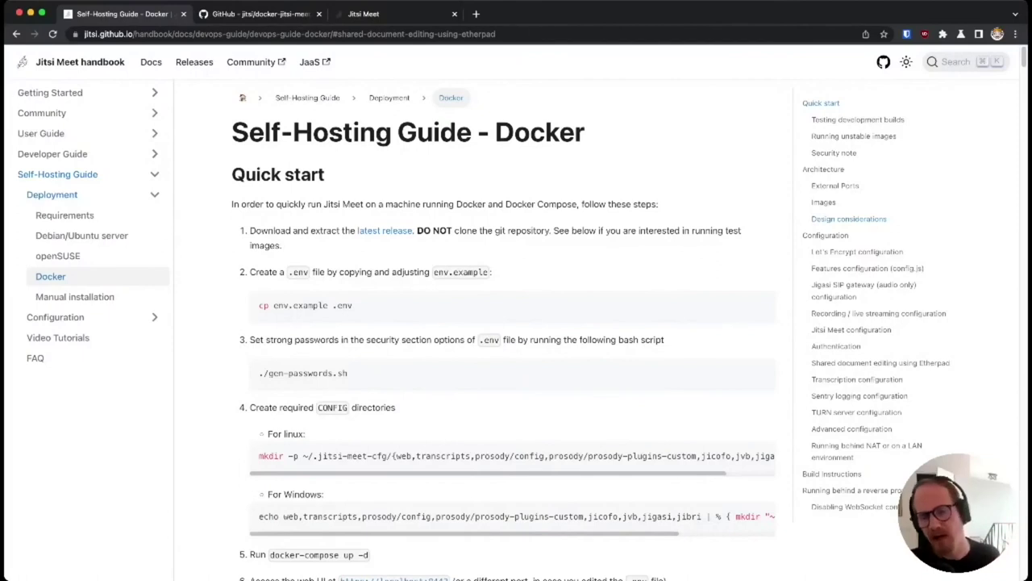
Jump through the Recording, Jigasi SIP gateway, Authentication and Etherpad sections of the Docker guide.
{"action": "scroll", "coordinate": [503, 332], "scroll_direction": "down", "scroll_amount": 1}
{"action": "scroll", "coordinate": [503, 332], "scroll_direction": "down", "scroll_amount": 2}
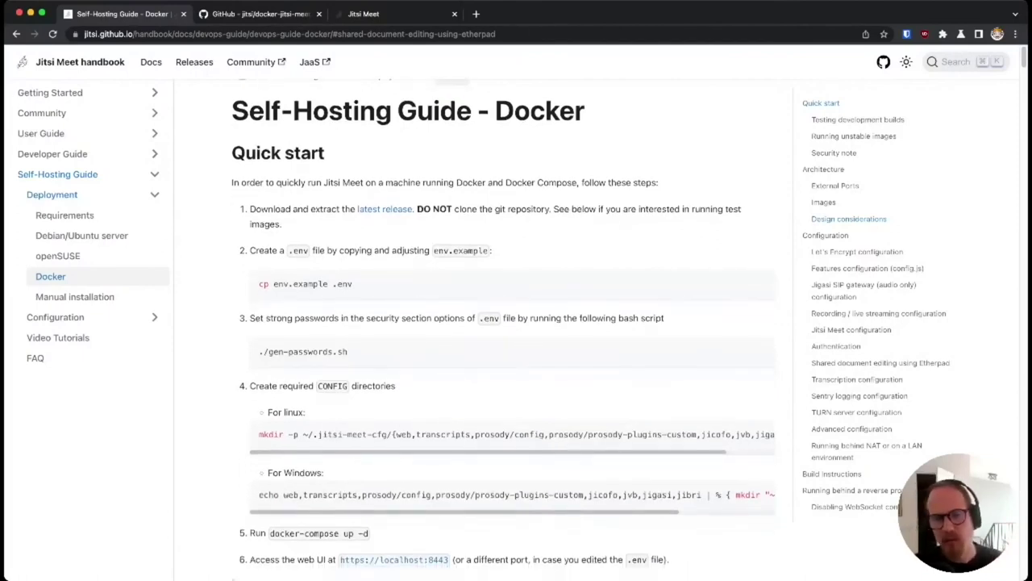
{"action": "left_click", "coordinate": [879, 313]}
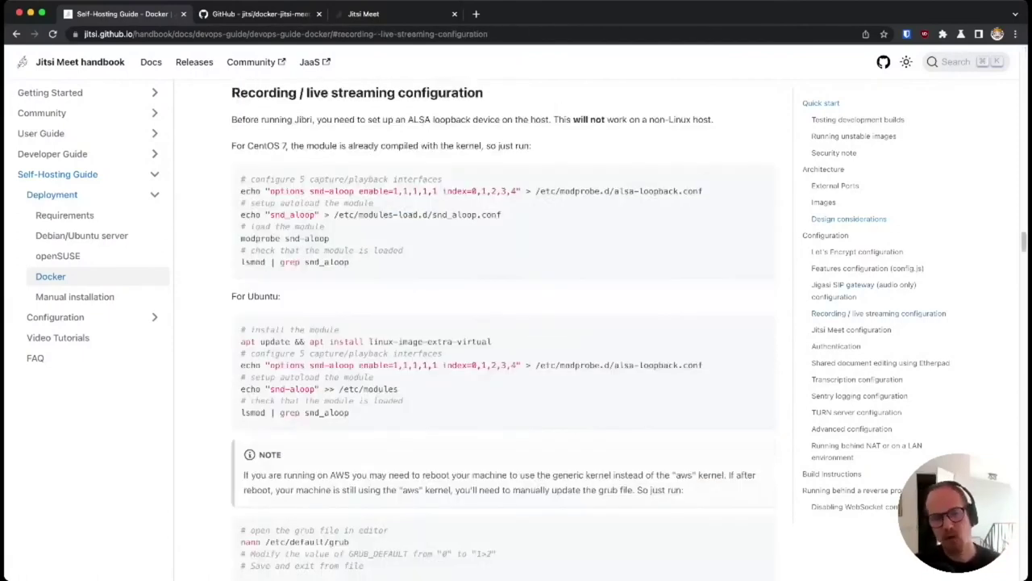
{"action": "left_click", "coordinate": [863, 285]}
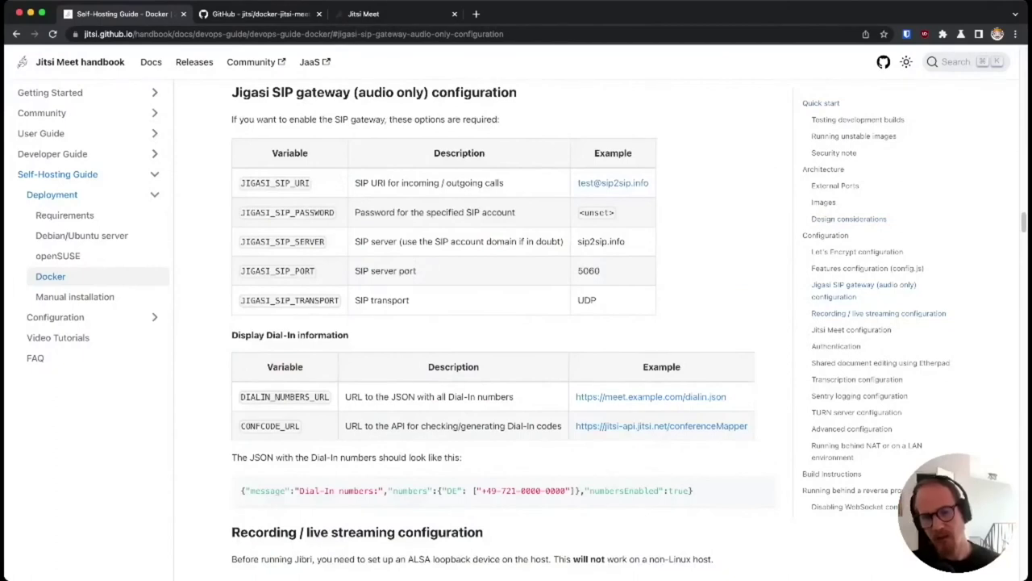
{"action": "left_click", "coordinate": [836, 346]}
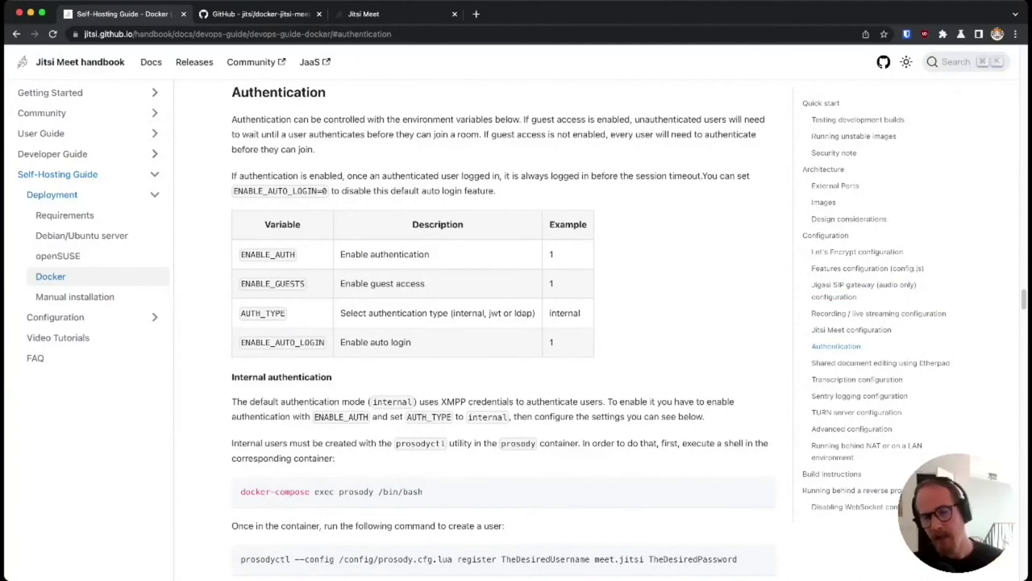
{"action": "left_click", "coordinate": [881, 362]}
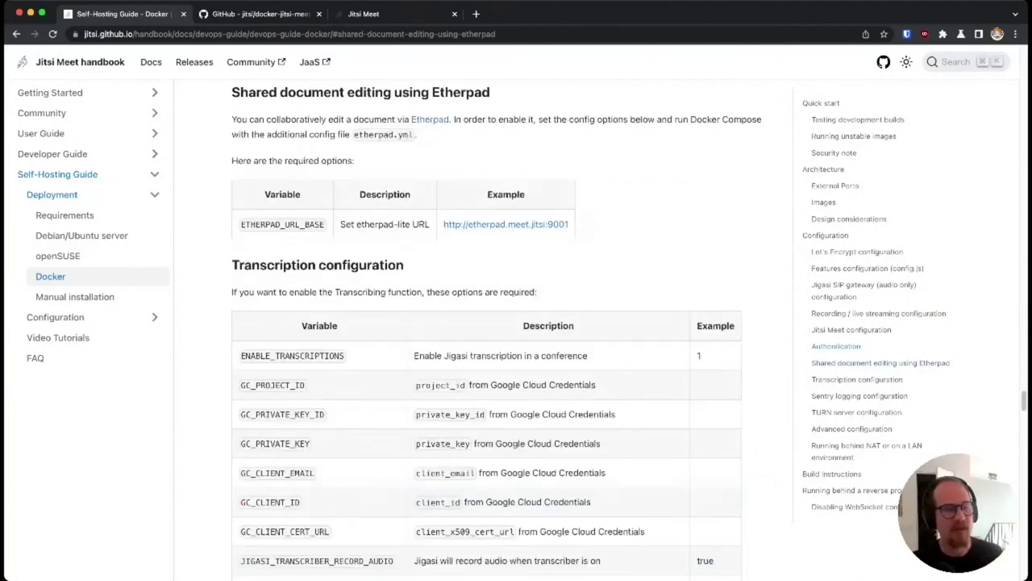